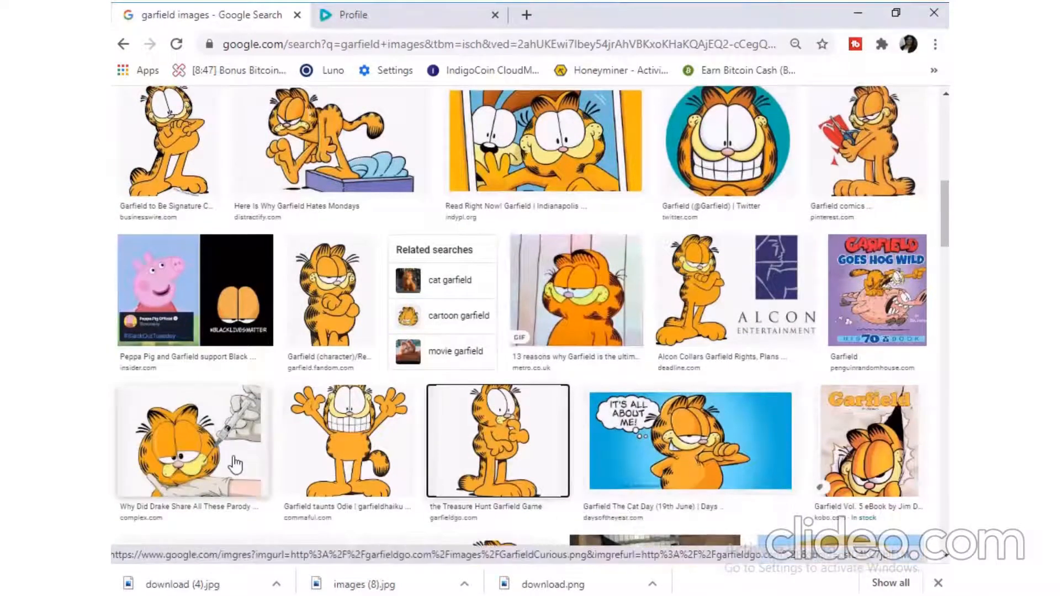
- Save the Garfield drawing with the gloved hand to the garfield folder as JPEG image "images (9)"
right_click(233, 456)
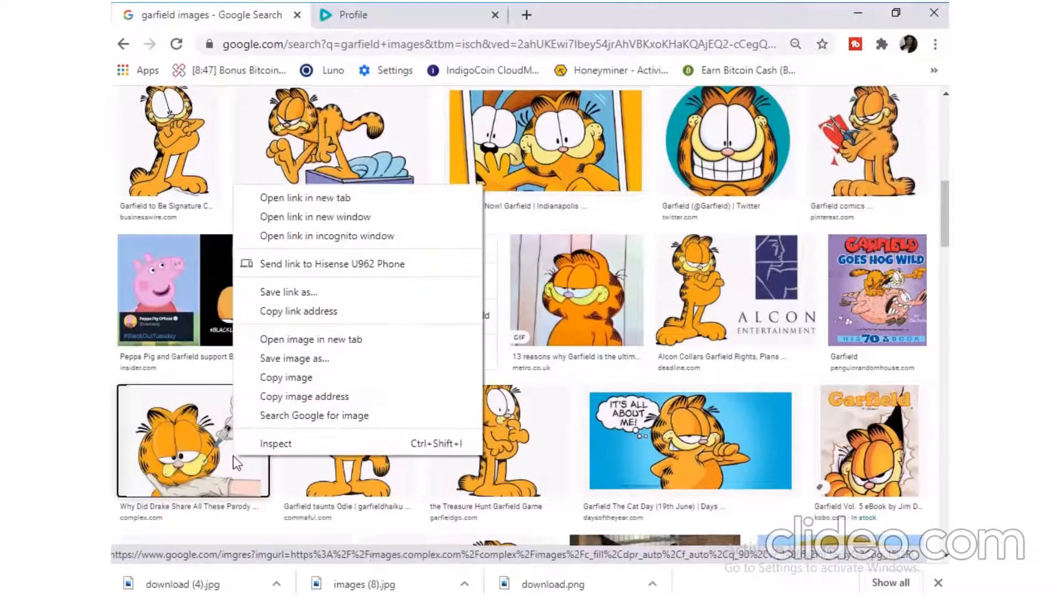
left_click(302, 363)
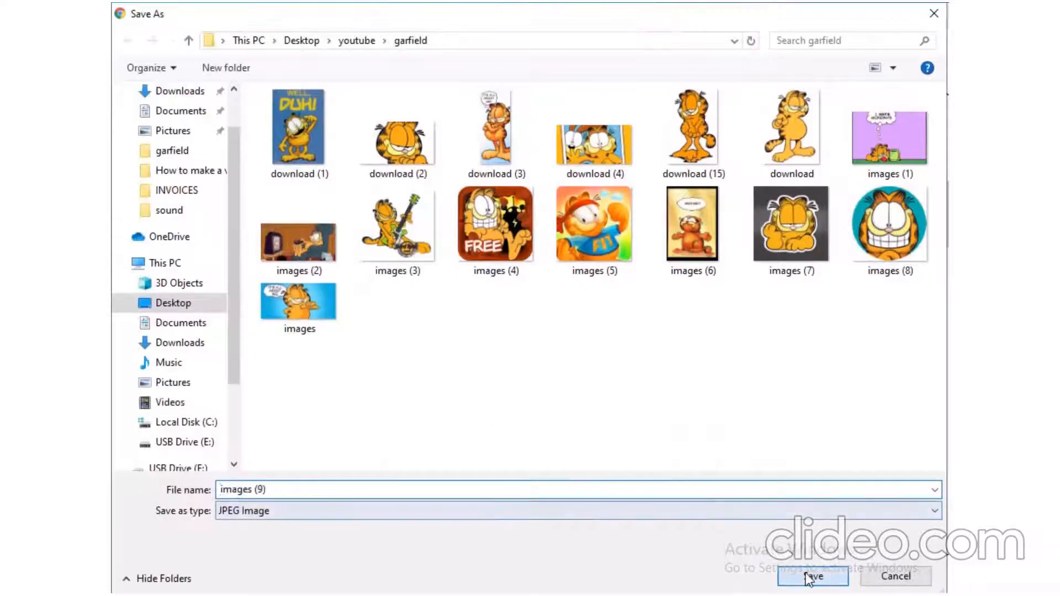
left_click(811, 574)
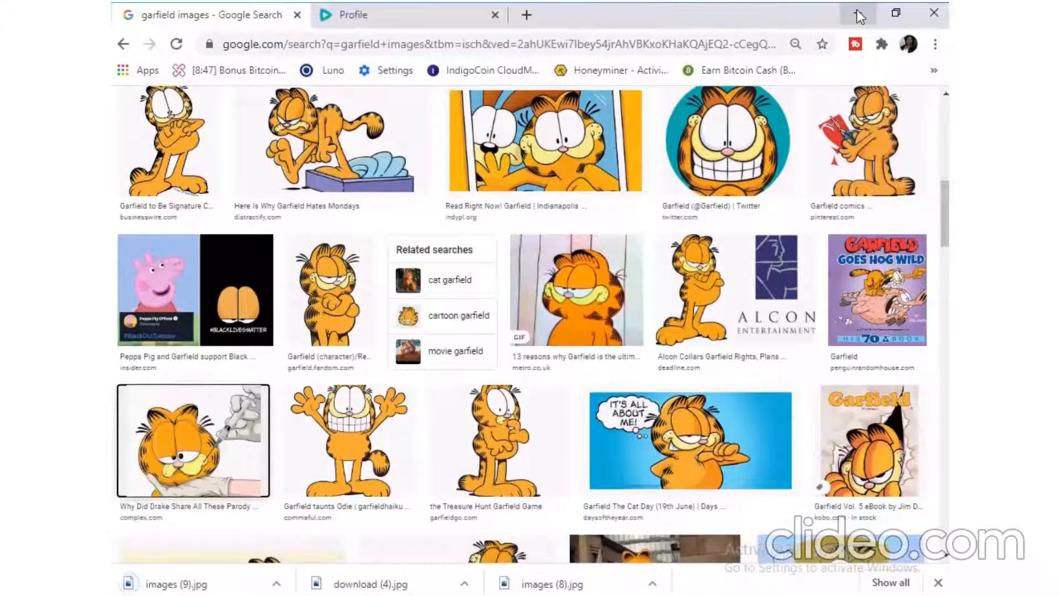
- Leave the browser, switch to PowerPoint and start a new photo album
left_click(857, 12)
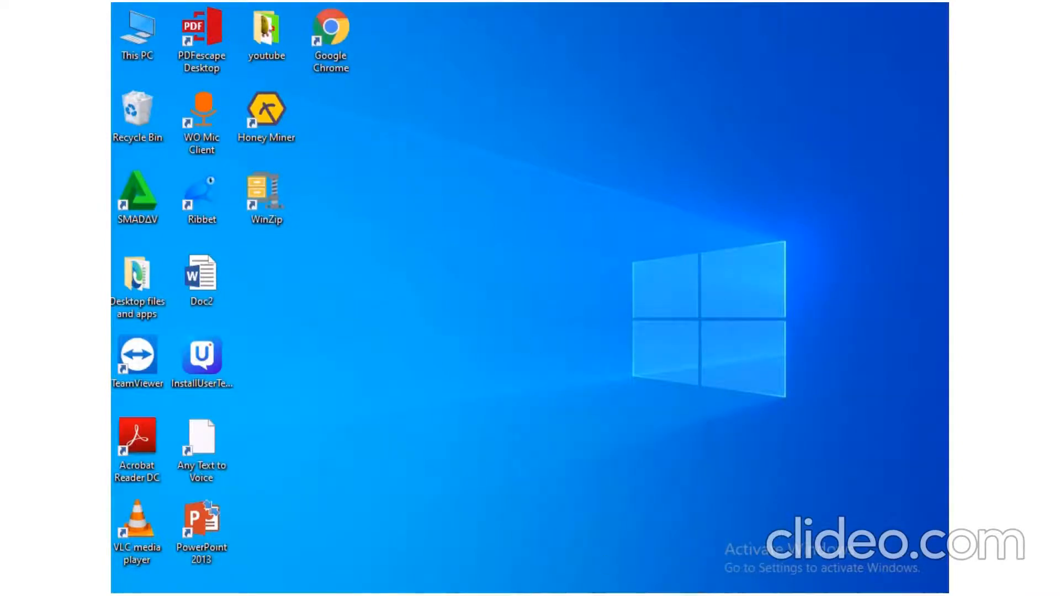
left_click(766, 508)
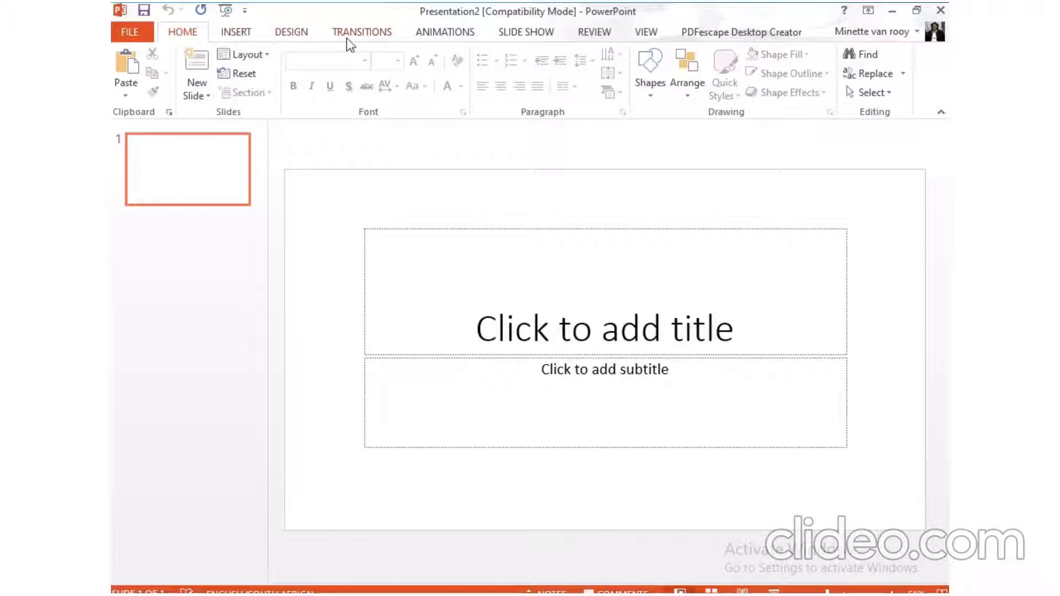
left_click(235, 33)
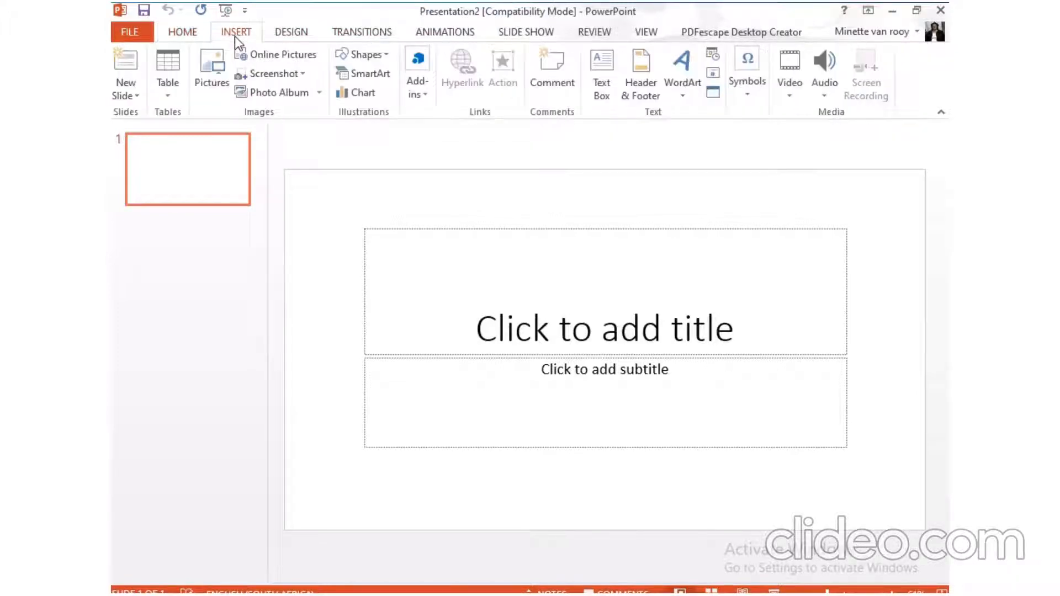
left_click(273, 92)
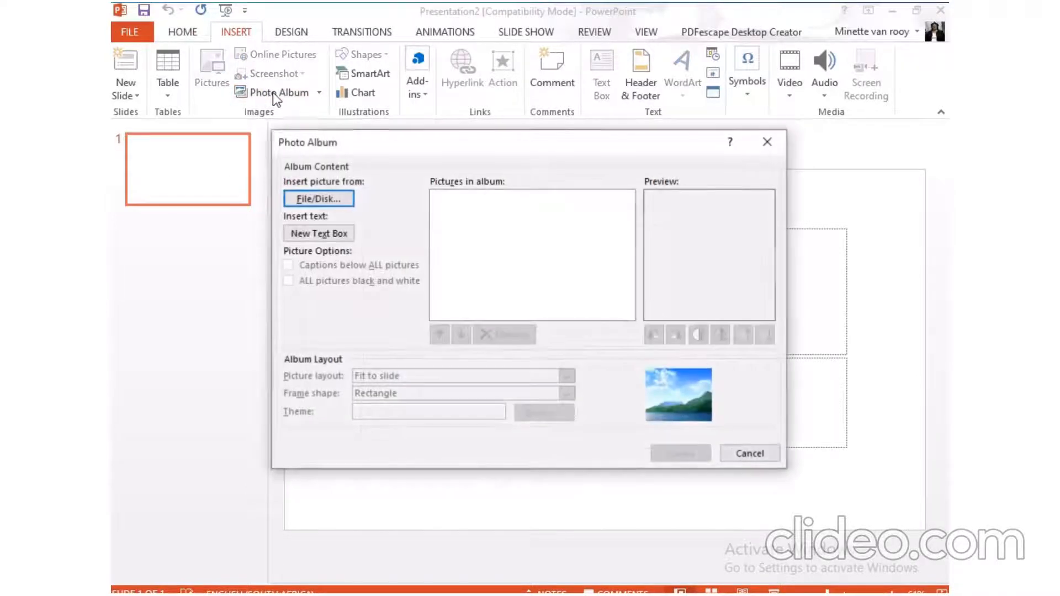
- Add the pictures download (1) and download (2) from the garfield folder to the album
left_click(312, 199)
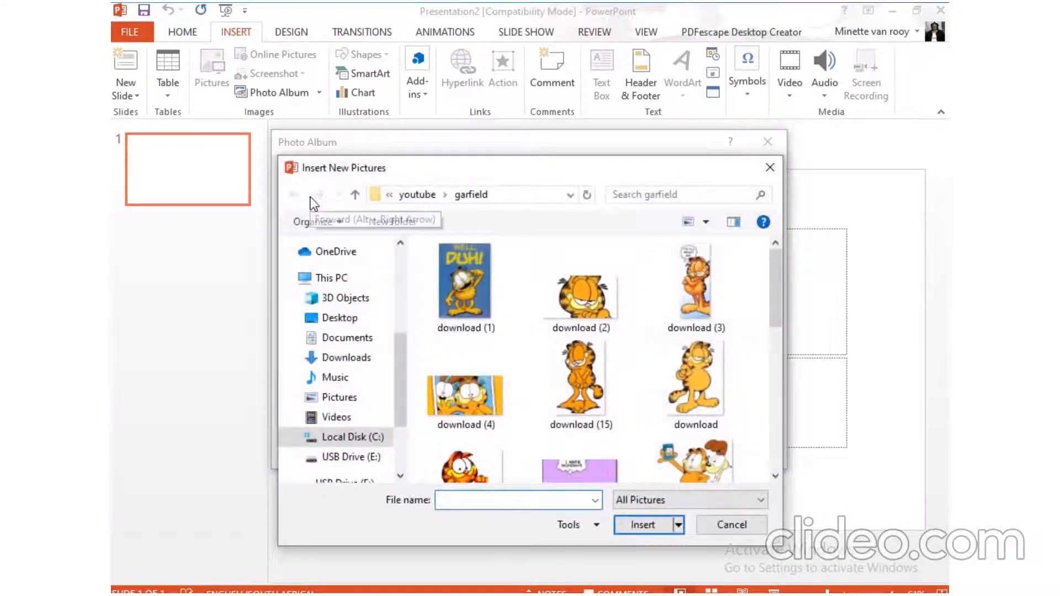
scroll(669, 289, "down", 6)
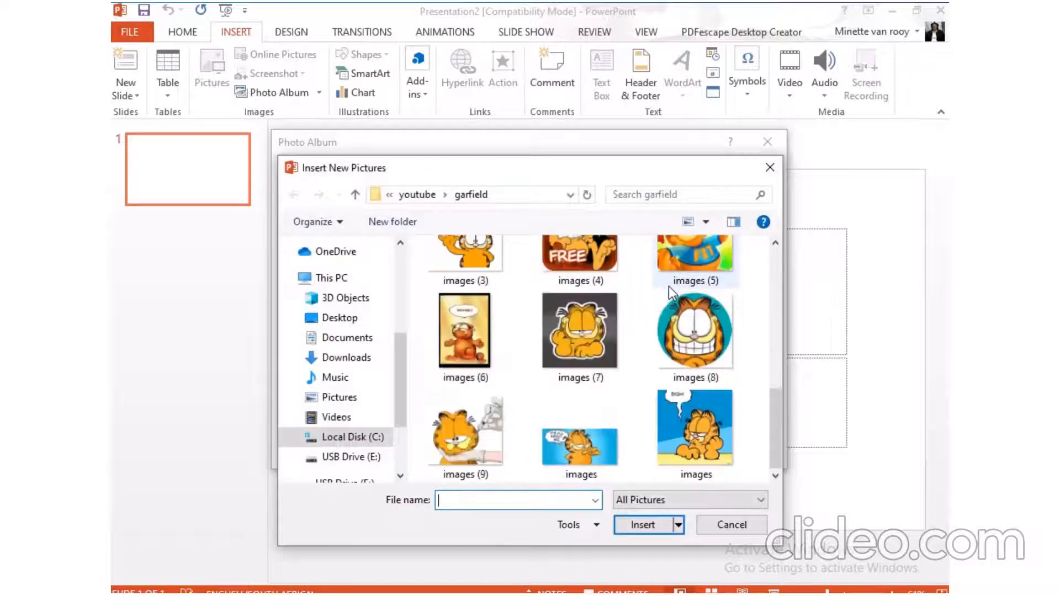
scroll(669, 286, "up", 6)
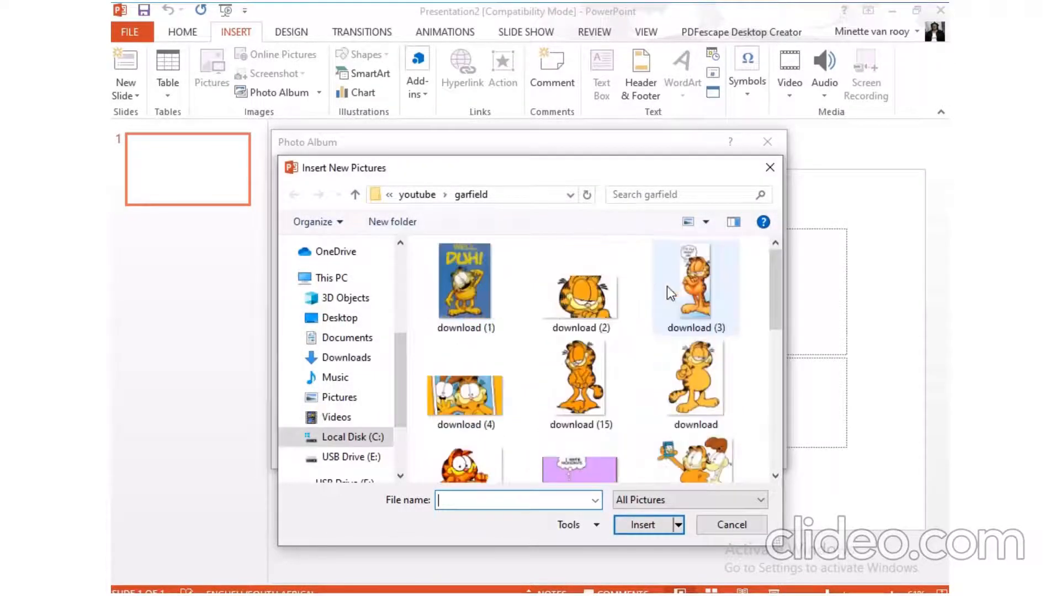
left_click_drag(417, 253, 594, 311)
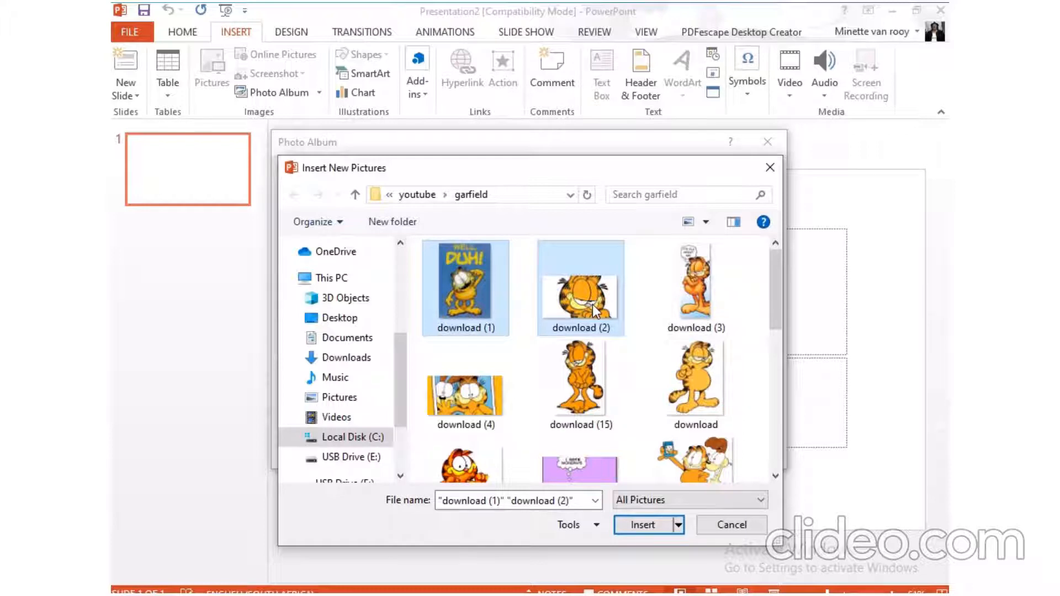
left_click(657, 525)
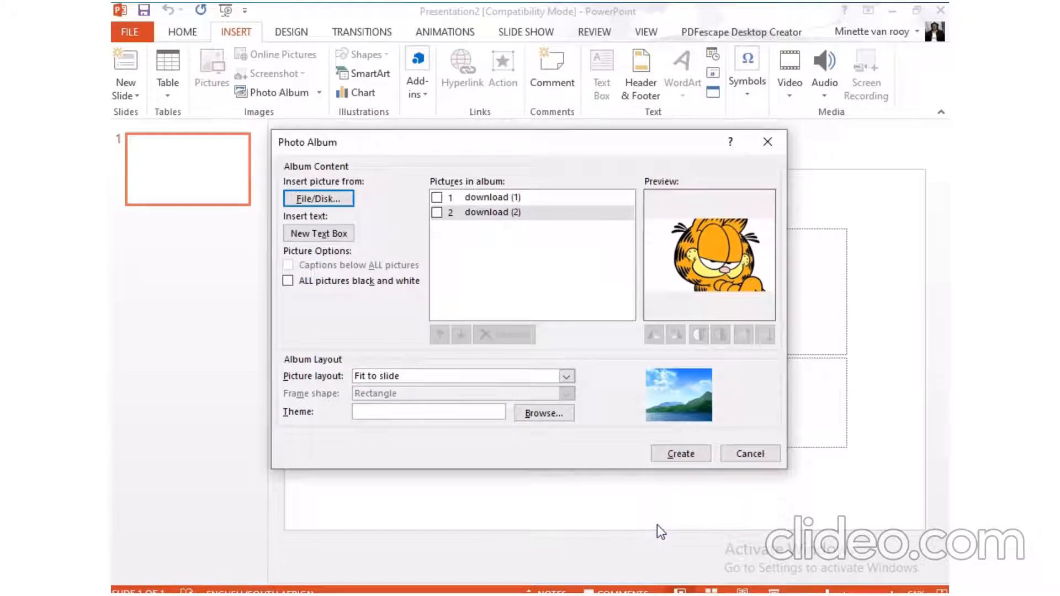
- Preview and tick both album pictures, and create the photo album with the Fit to slide layout
left_click(439, 199)
left_click(438, 214)
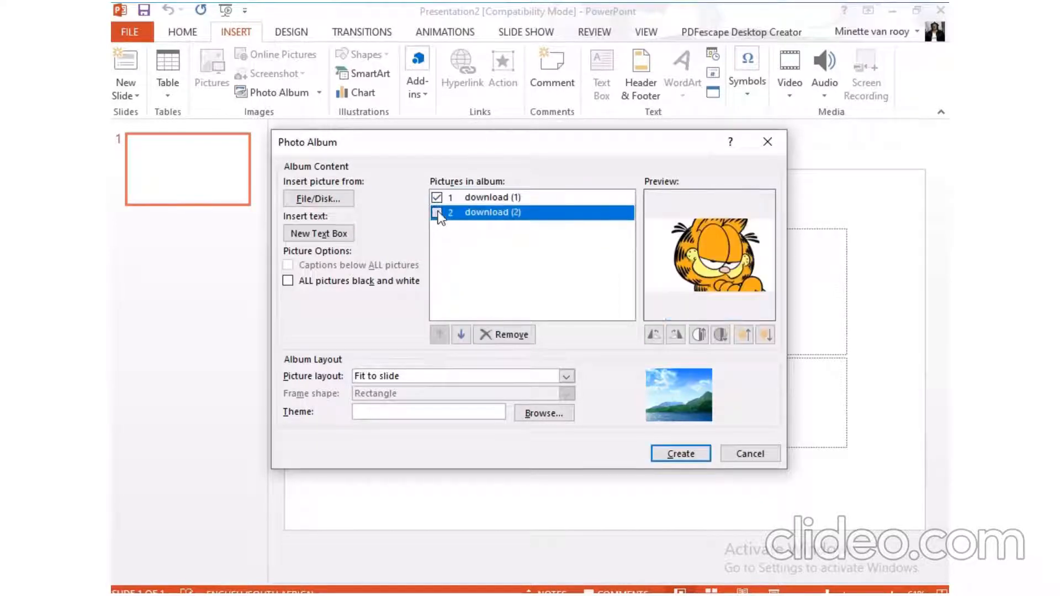
left_click(437, 213)
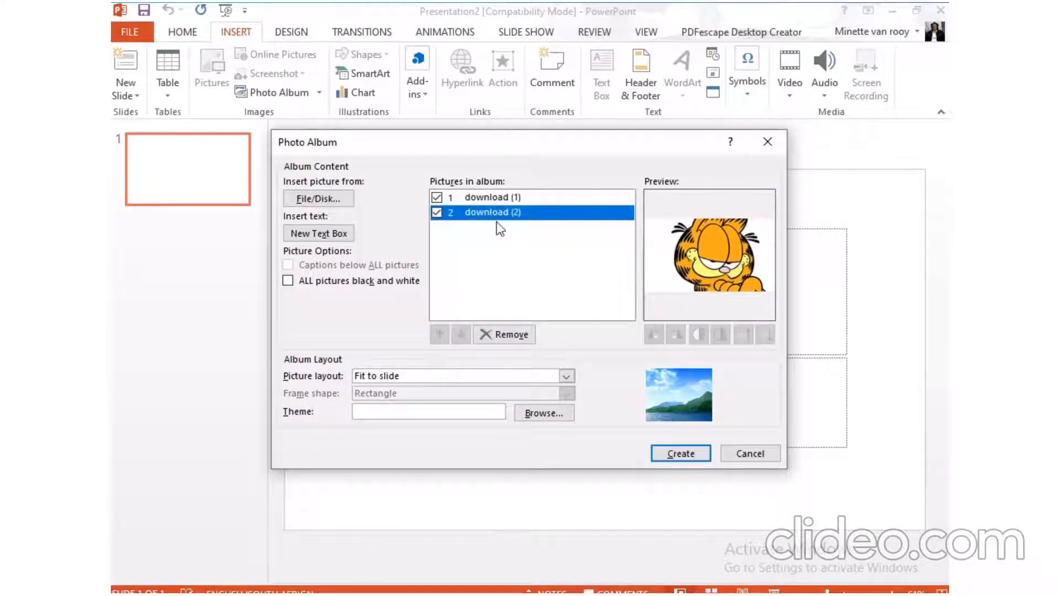
left_click(437, 213)
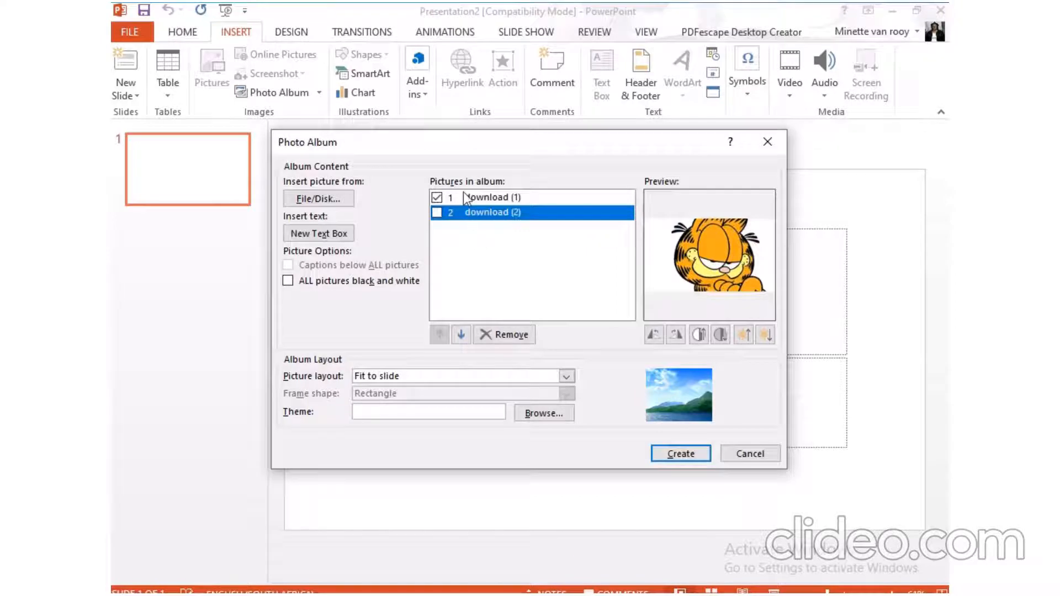
left_click(467, 198)
left_click(469, 214)
left_click(464, 199)
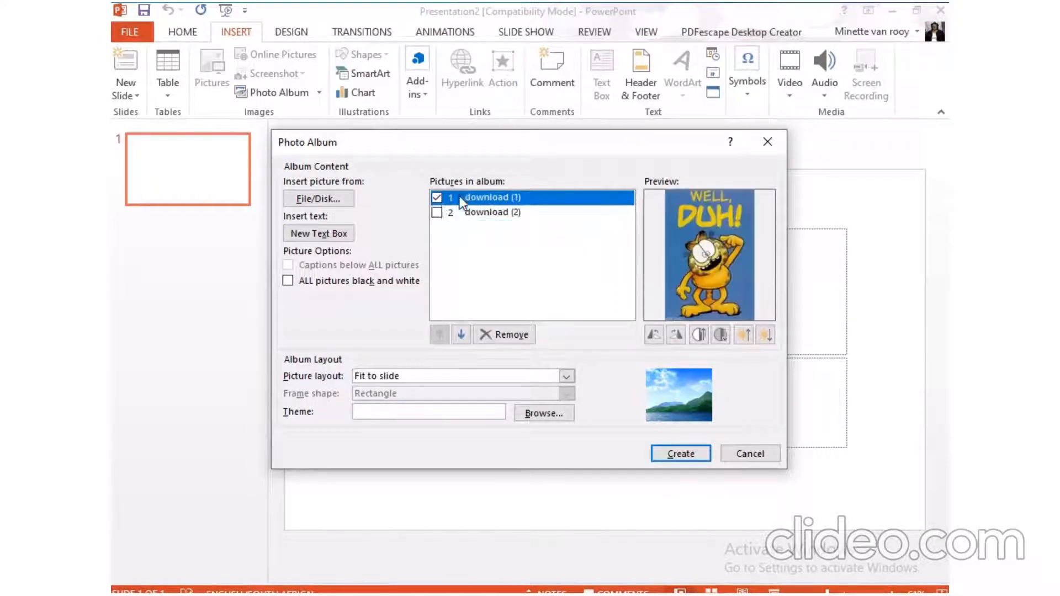
left_click(436, 213)
left_click(673, 458)
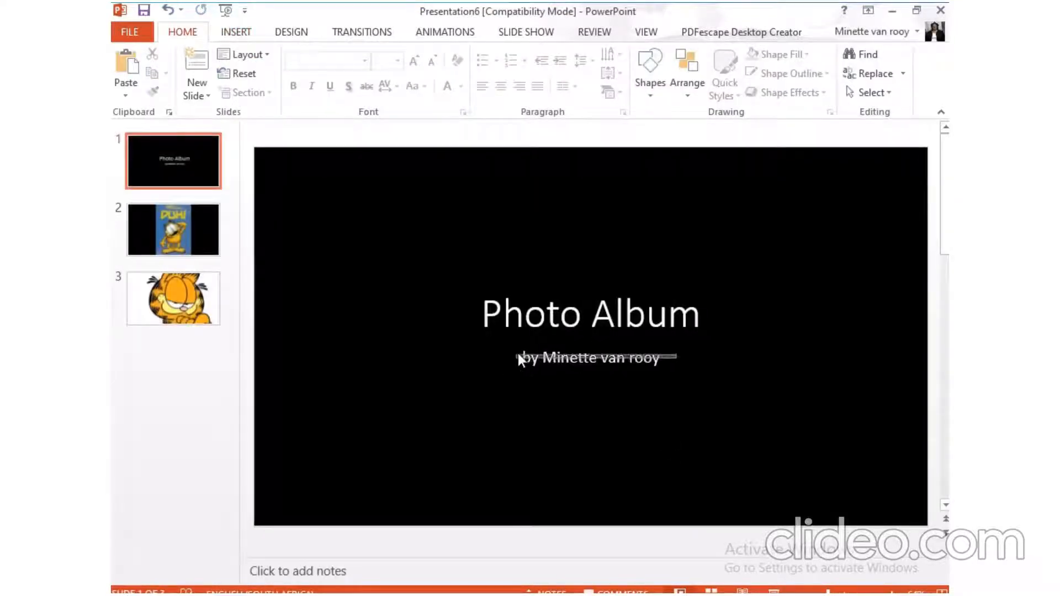
- Delete the author byline from the subtitle of the title slide
left_click(616, 357)
left_click_drag(660, 357, 496, 353)
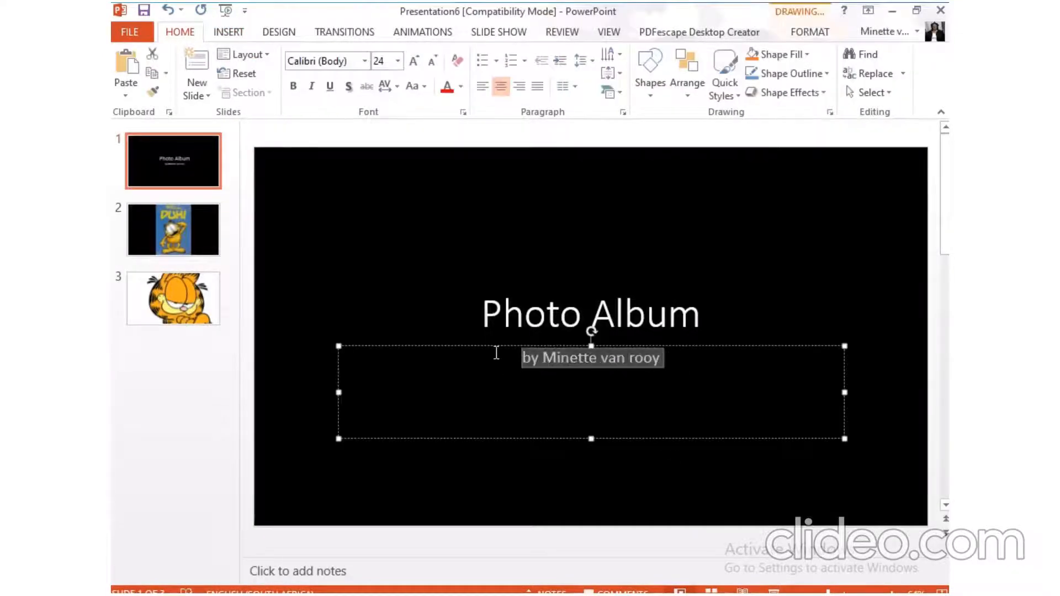
right_click(534, 353)
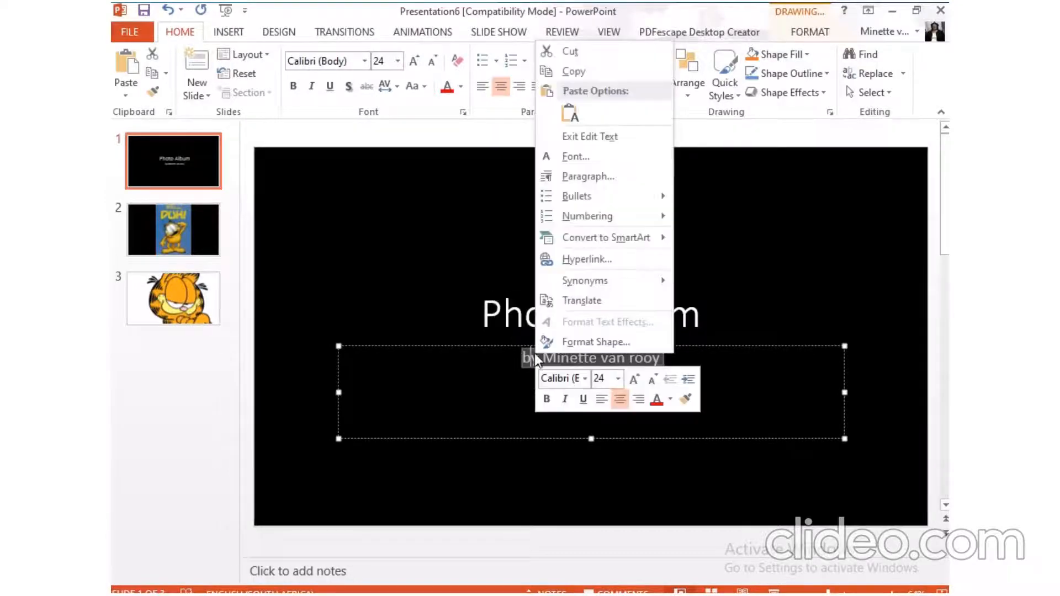
left_click(425, 362)
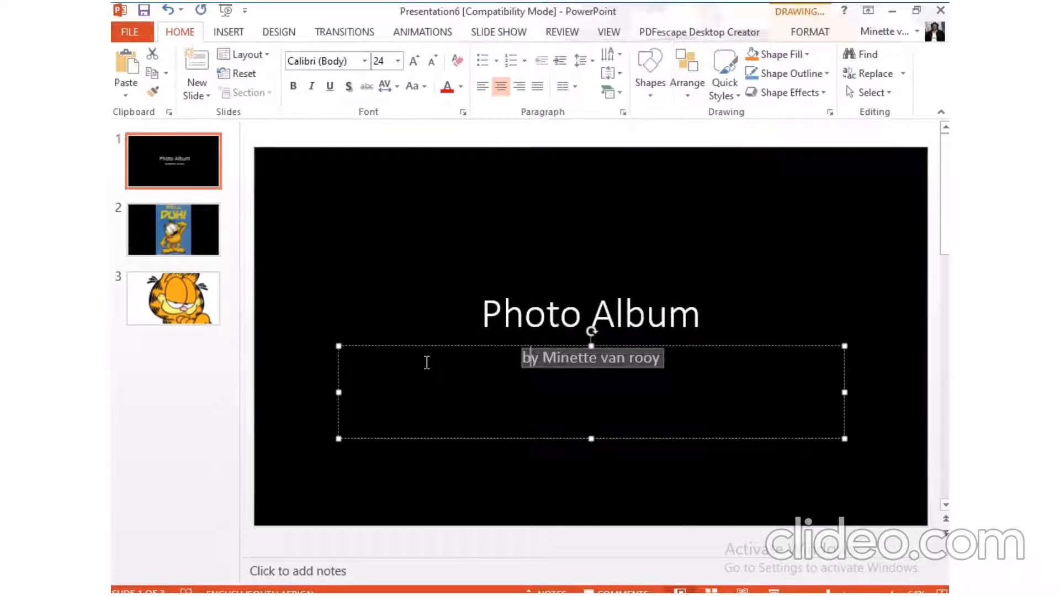
key("Delete")
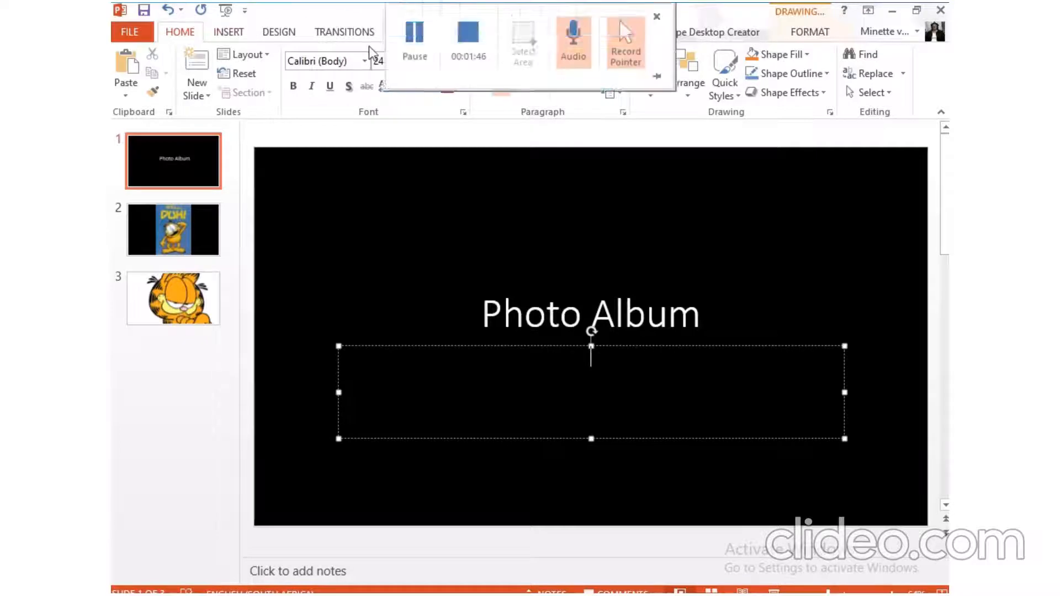
- Apply the Push transition to all slides of the album
left_click(341, 33)
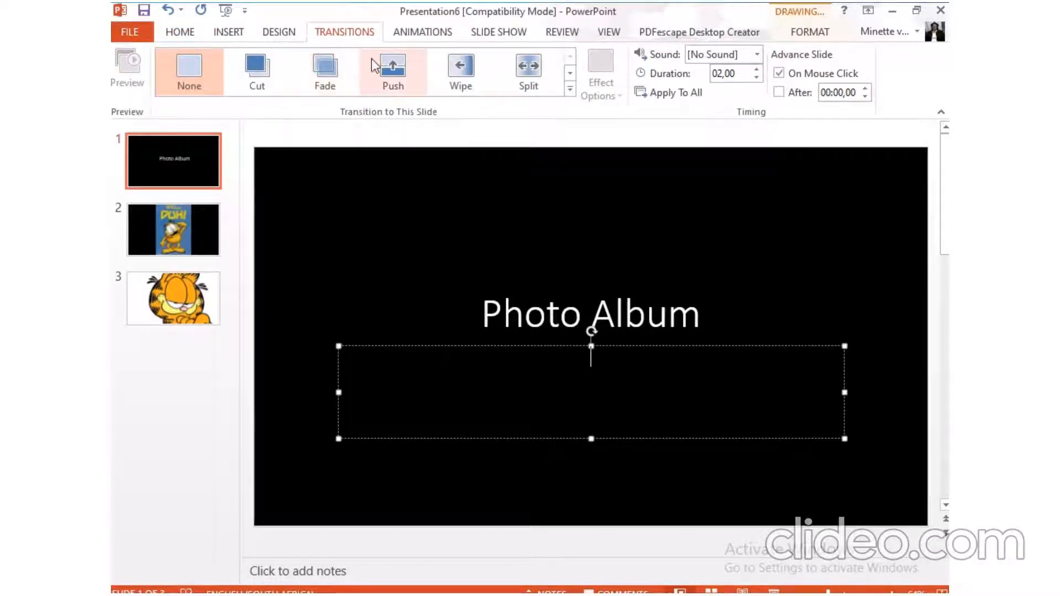
left_click(400, 64)
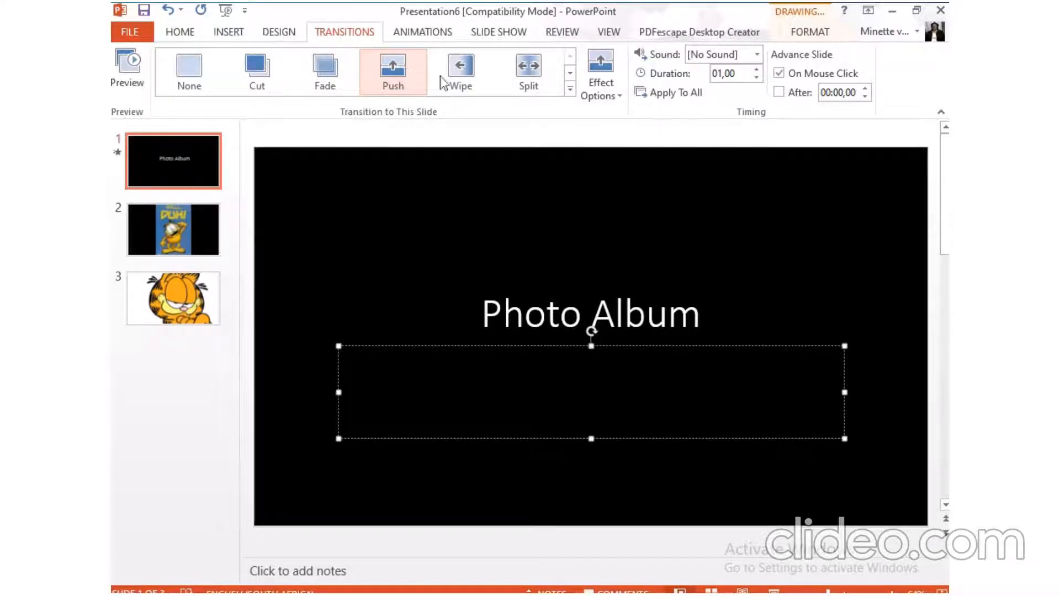
left_click(662, 95)
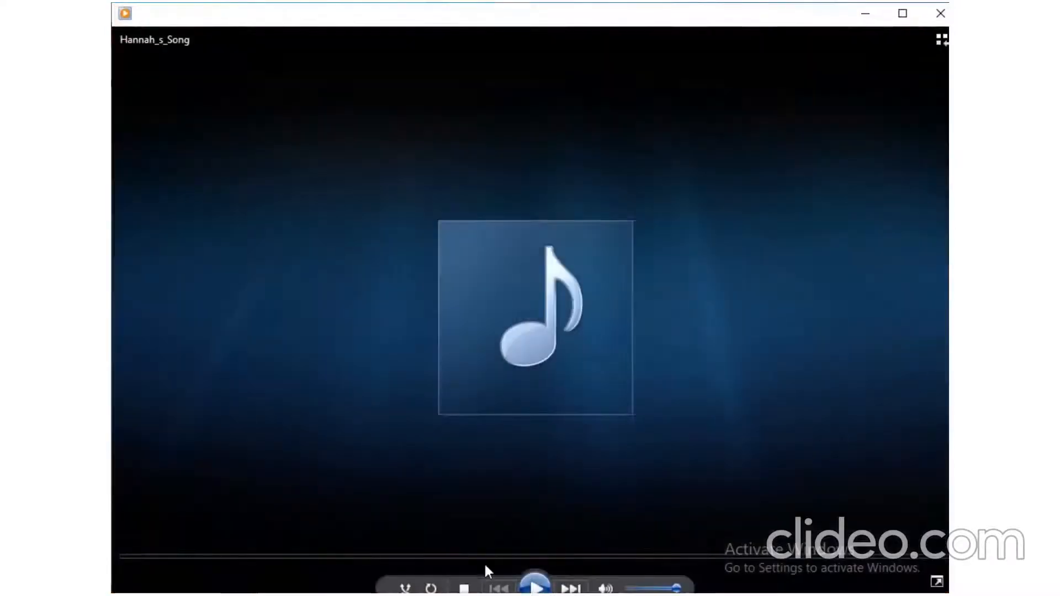
- Rewind Hannah_s_Song to its beginning in the media player and return to the PowerPoint presentation
mouse_move(142, 557)
left_mouse_down()
mouse_move(321, 559)
mouse_move(125, 561)
left_mouse_up()
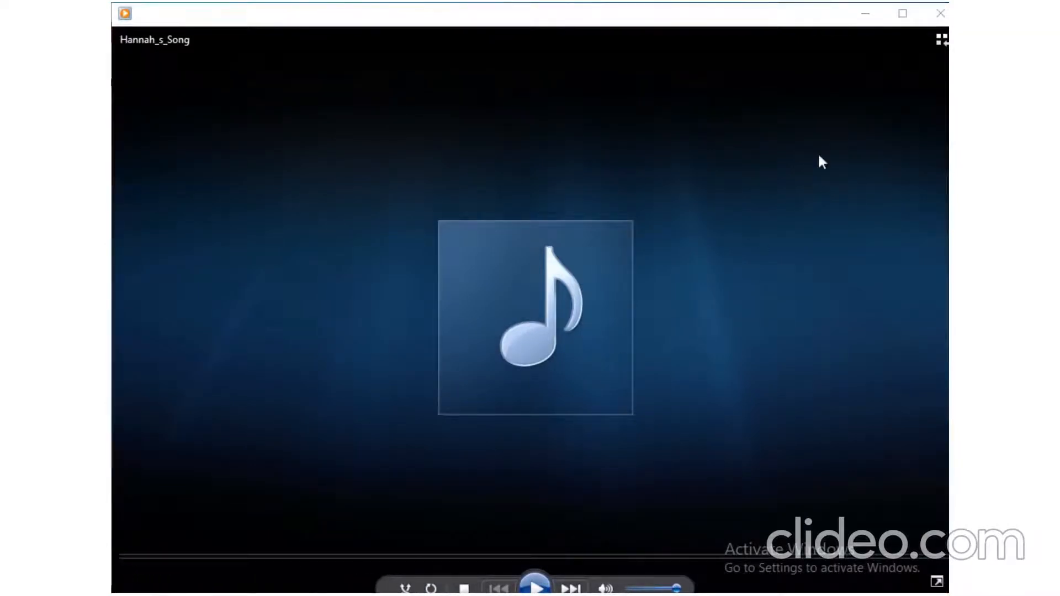
left_click(865, 13)
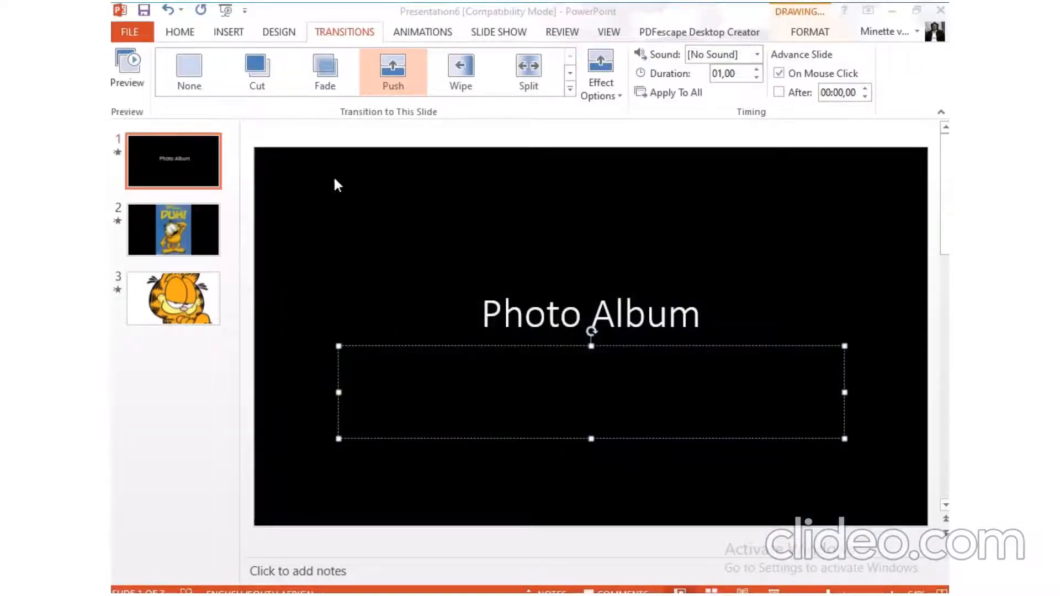
- Rehearse the slide show timings through all three slides and save the new timings
left_click(508, 34)
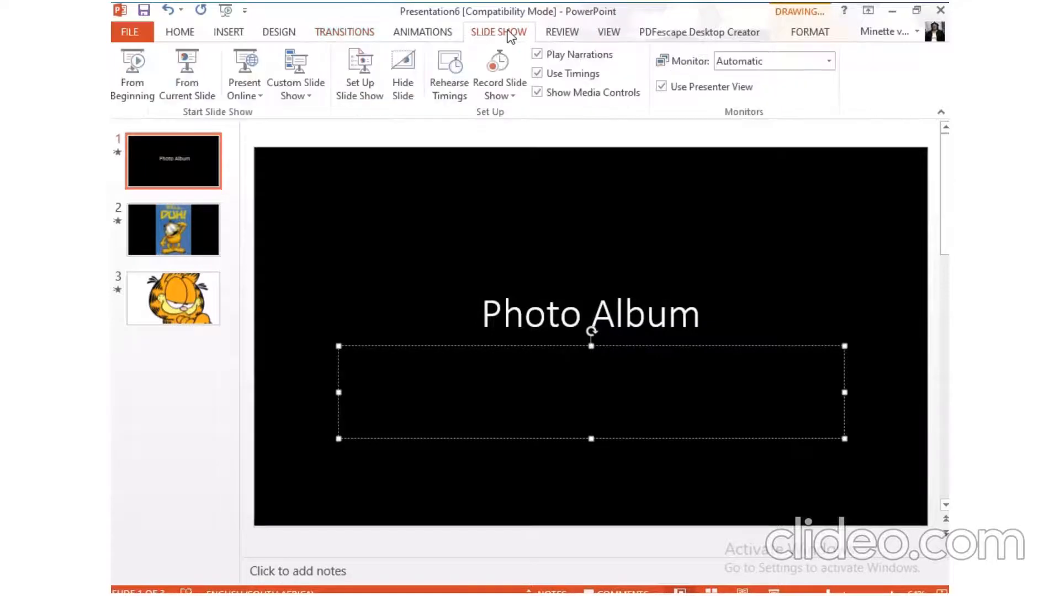
left_click(449, 79)
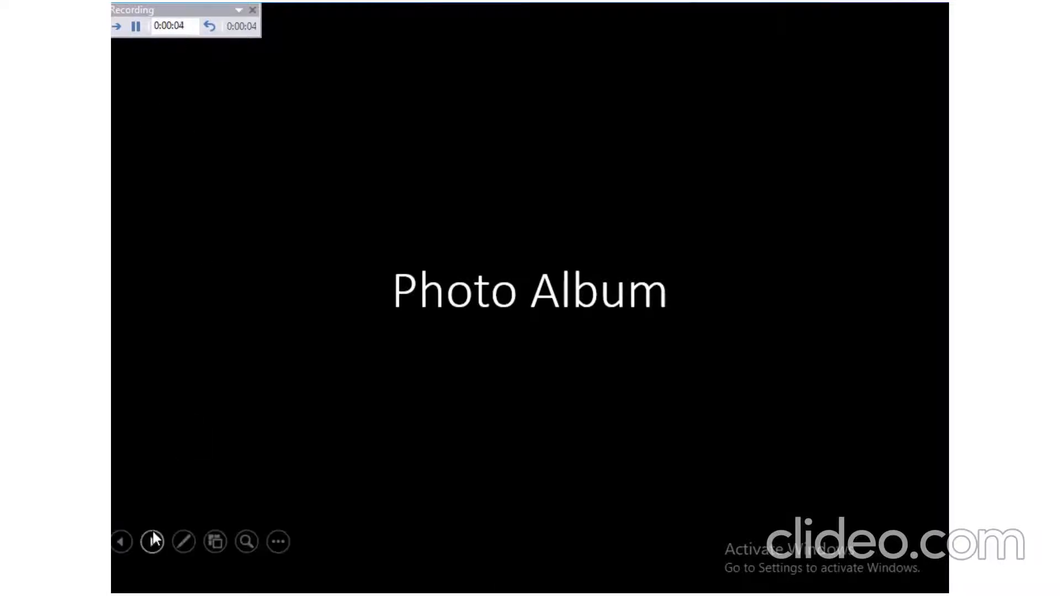
left_click(152, 534)
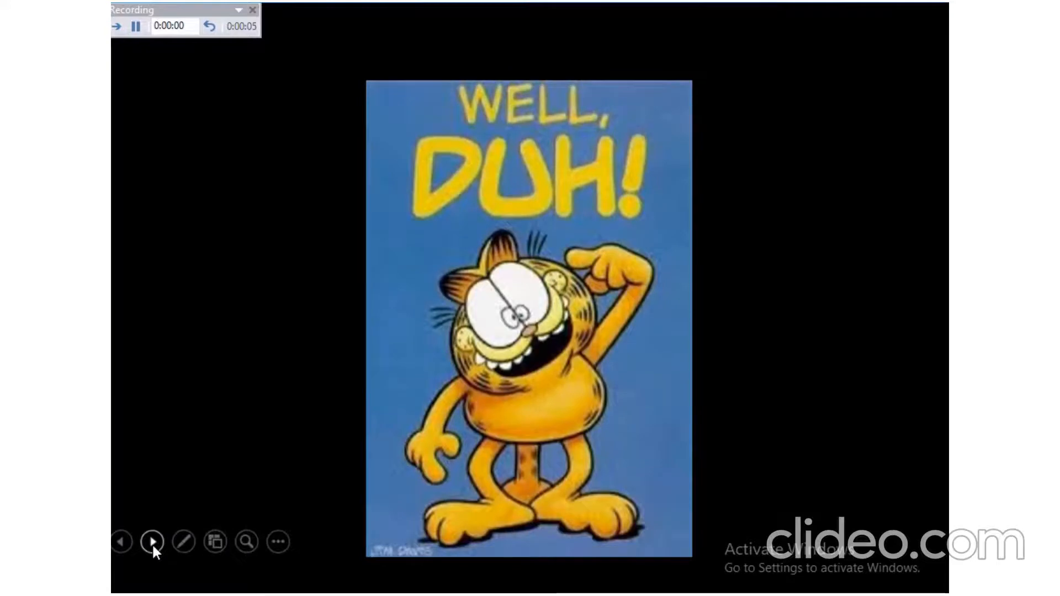
left_click(153, 546)
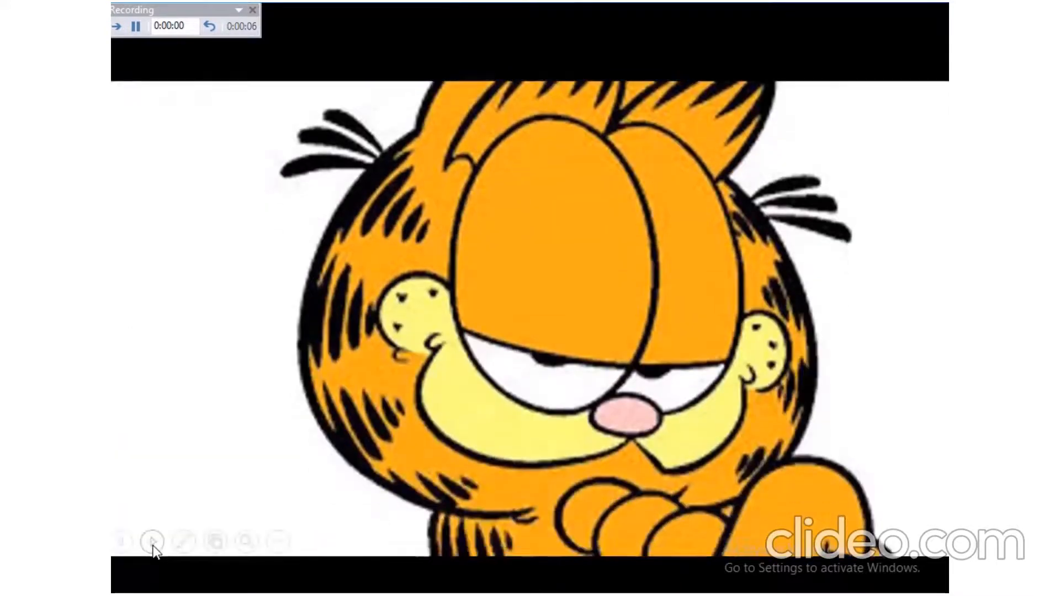
left_click(153, 541)
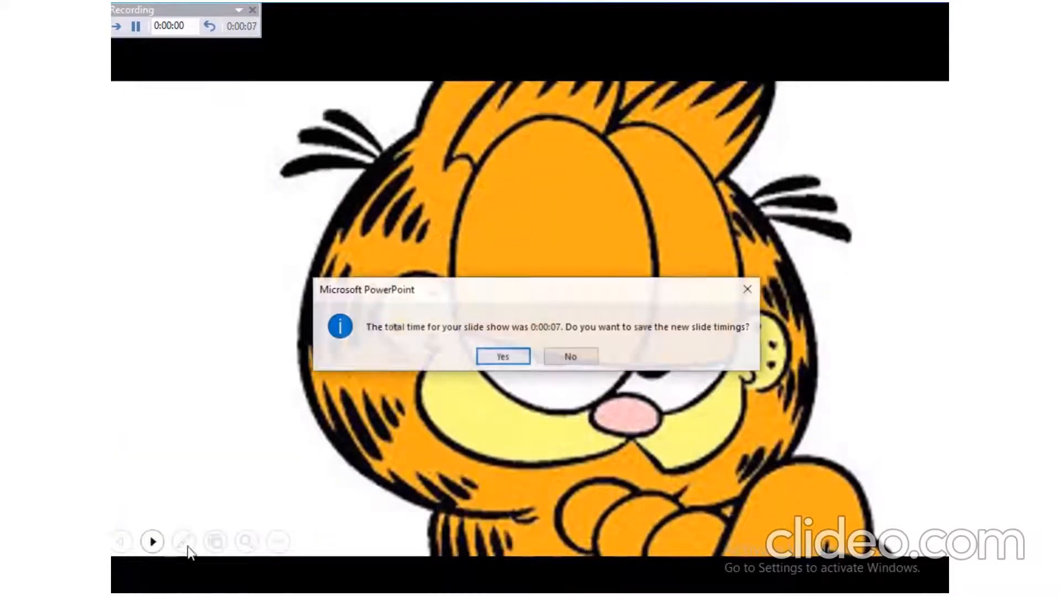
left_click(502, 358)
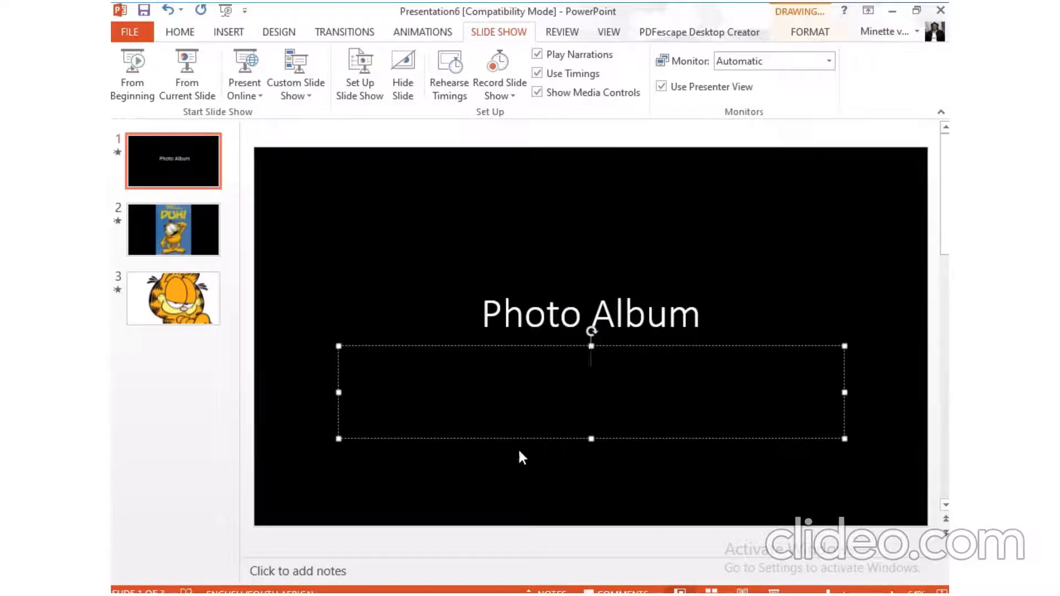
- Replace the title slide's heading with "garfield images"
left_click(705, 308)
left_click_drag(705, 308, 552, 316)
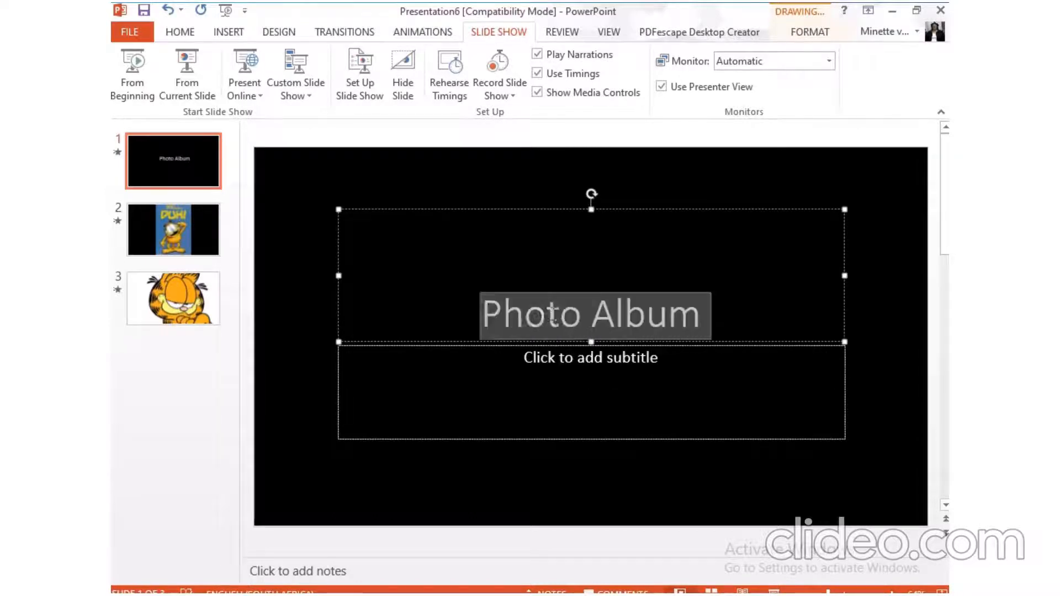
right_click(519, 285)
left_click(549, 358)
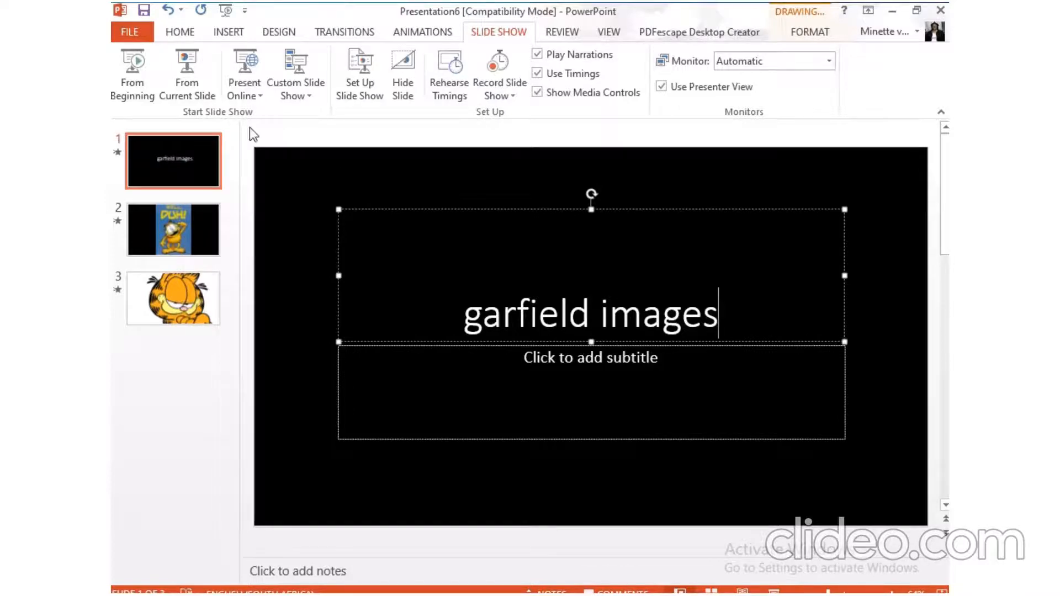
- Export the presentation as an MPEG-4 video named "garfield images" to the Desktop, using presentation quality and the recorded timings
left_click(135, 36)
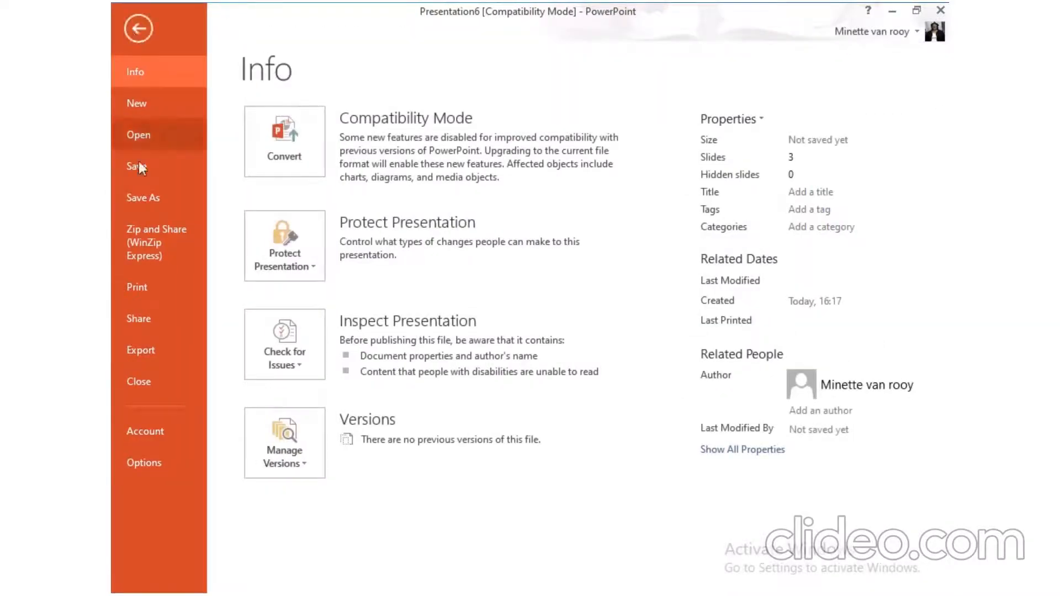
left_click(134, 349)
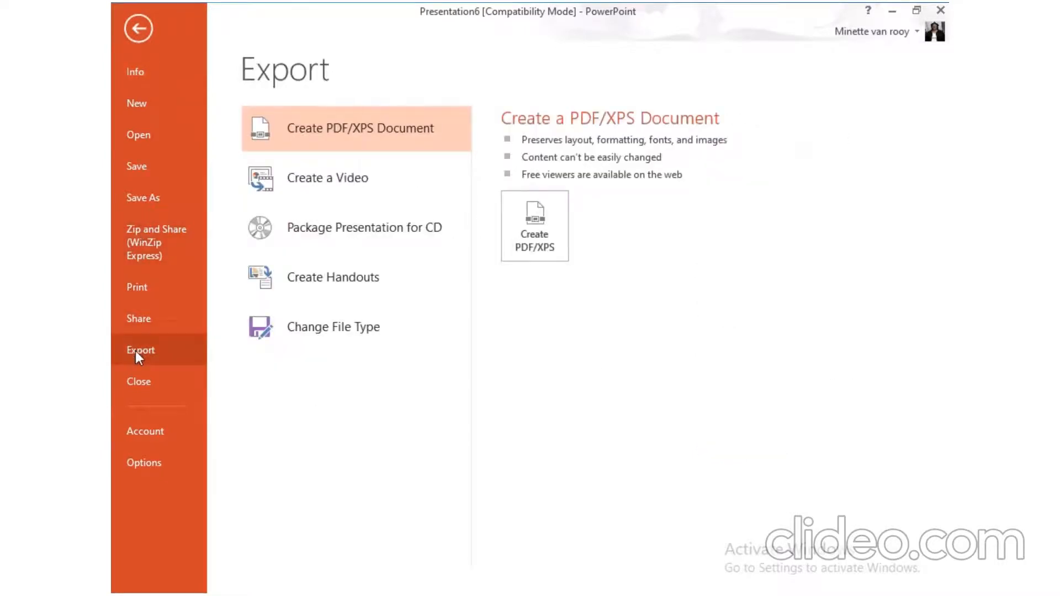
left_click(310, 176)
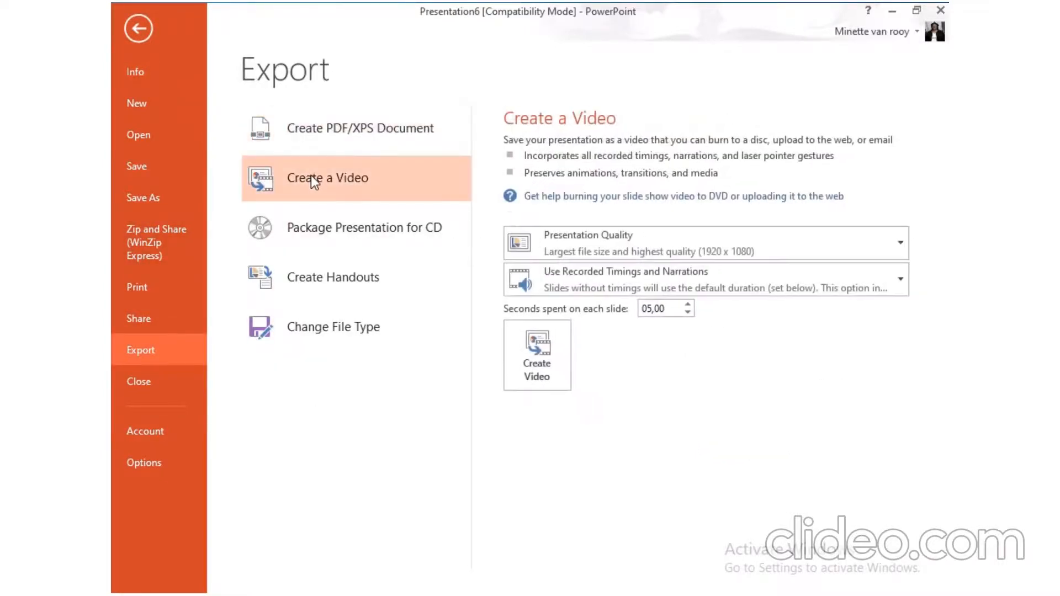
left_click(525, 344)
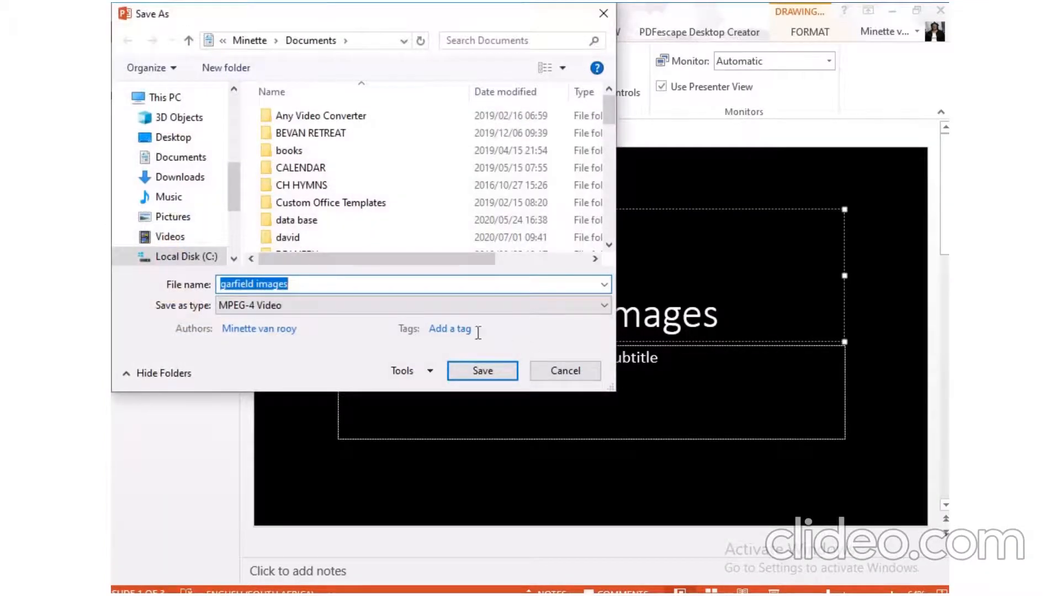
left_click(195, 139)
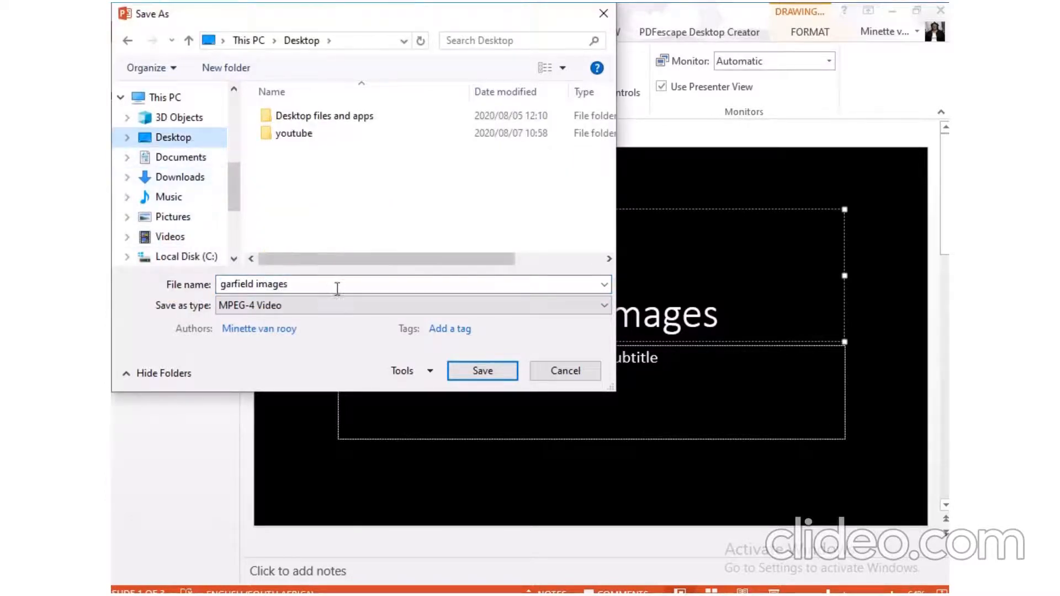
left_click(481, 370)
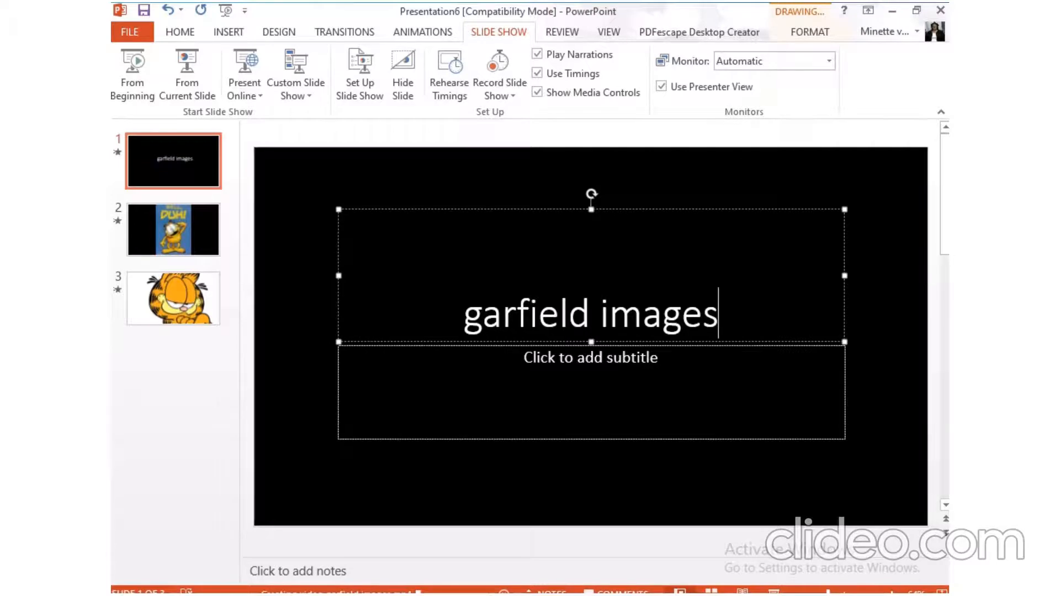
- Switch to the Clideo website in the browser and open its Video maker tool
left_click(485, 594)
left_click(366, 14)
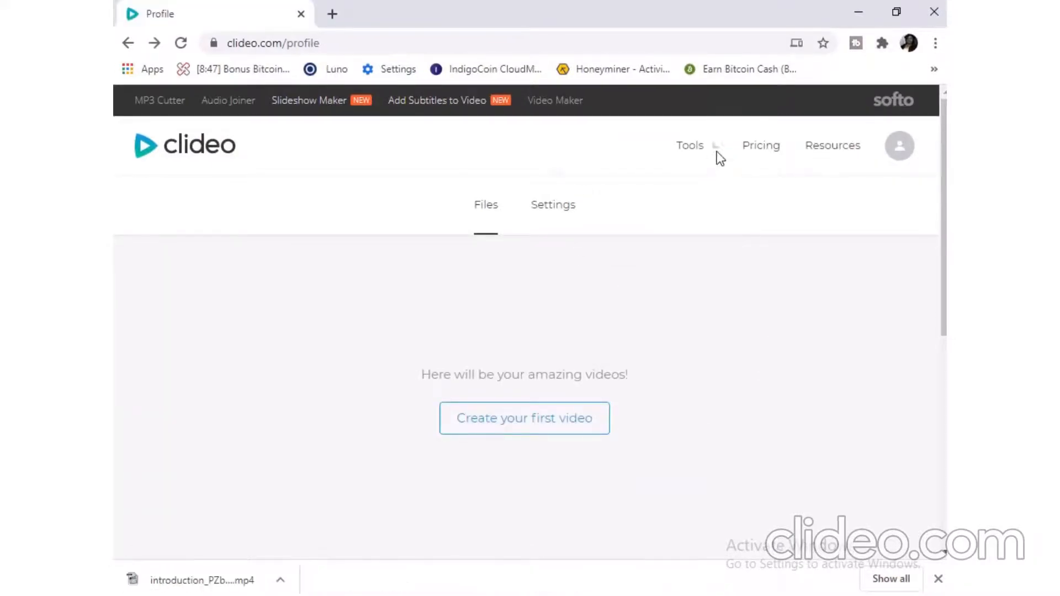
mouse_move(715, 155)
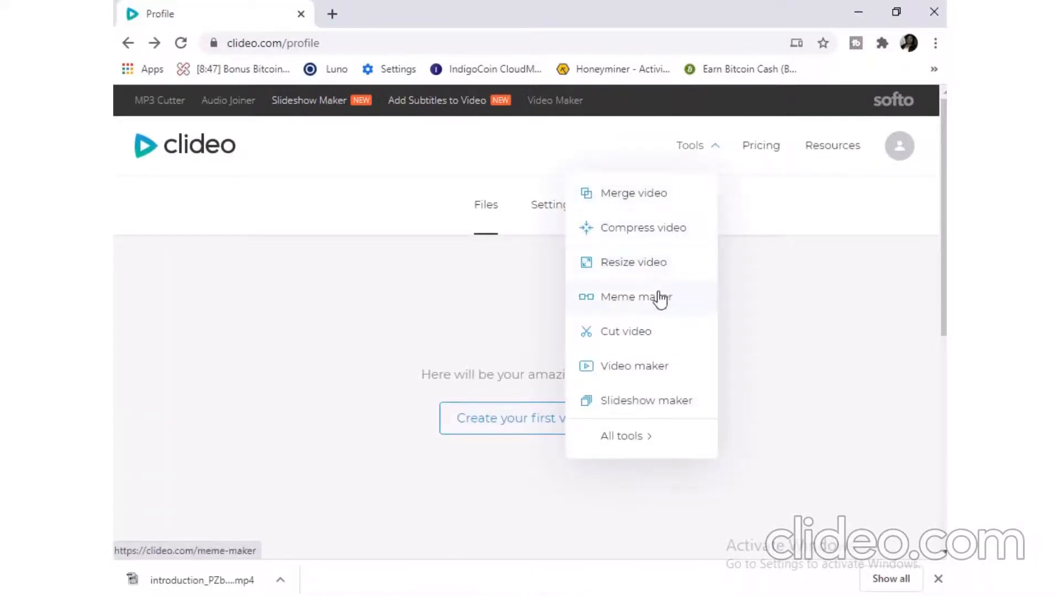
left_click(641, 370)
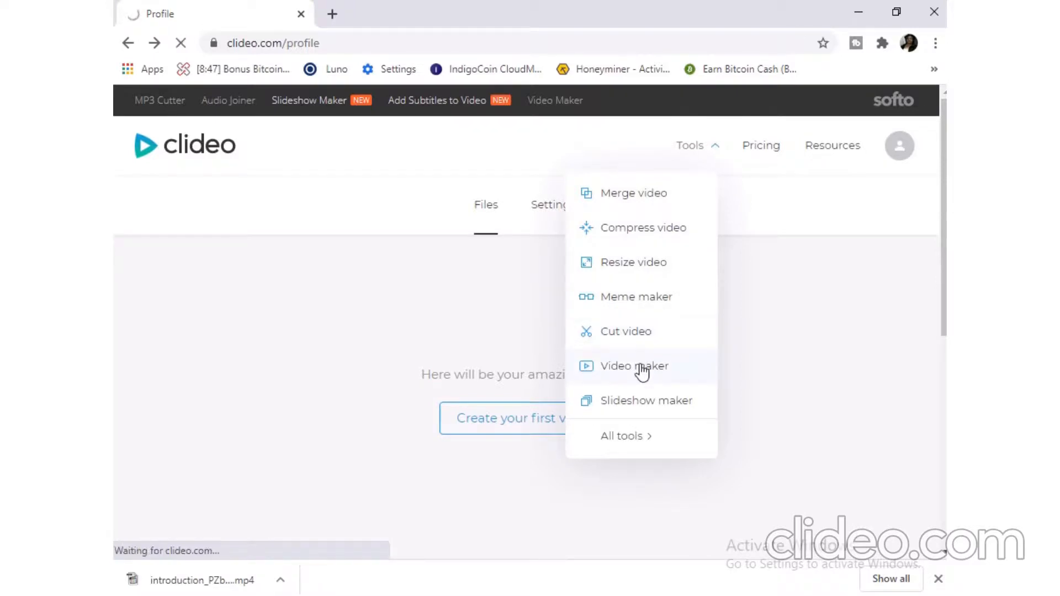